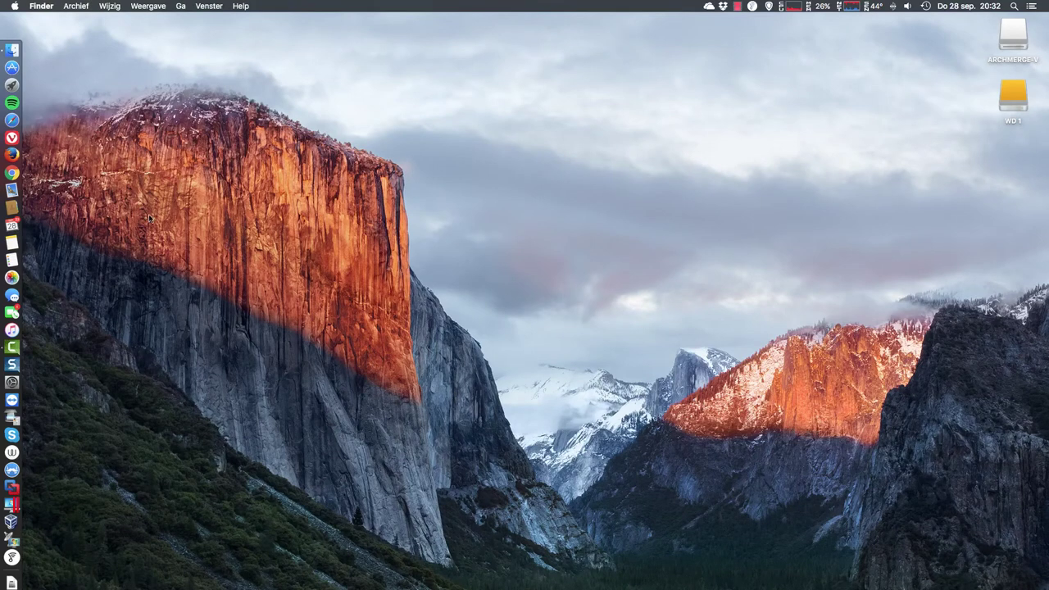
Step: Launch Google Chrome and close the KdG Blackboard login tab, leaving only the Google homepage
{"action": "left_click", "coordinate": [24, 172]}
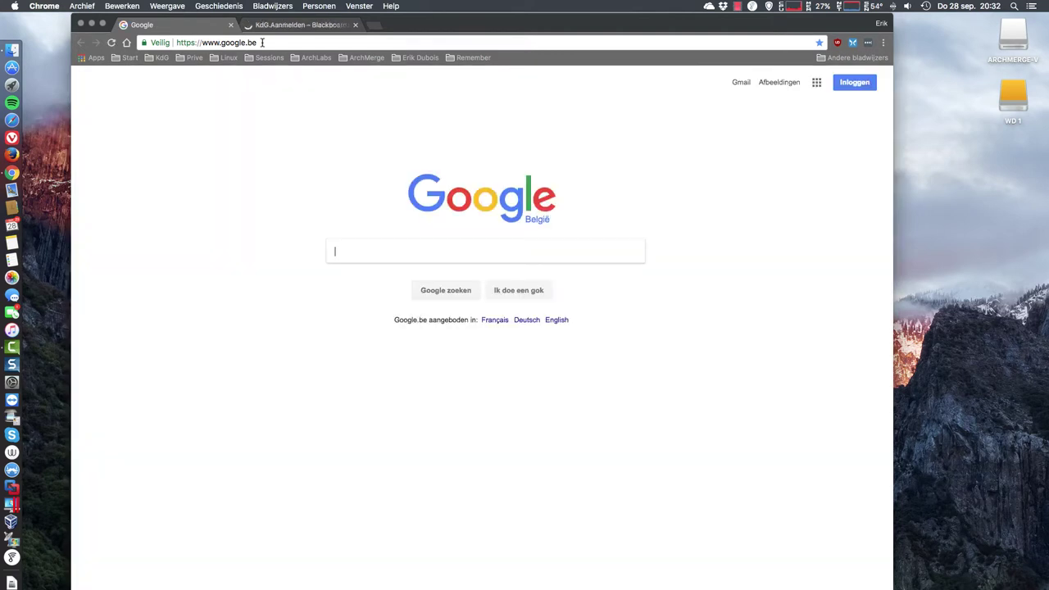
{"action": "left_click", "coordinate": [263, 43]}
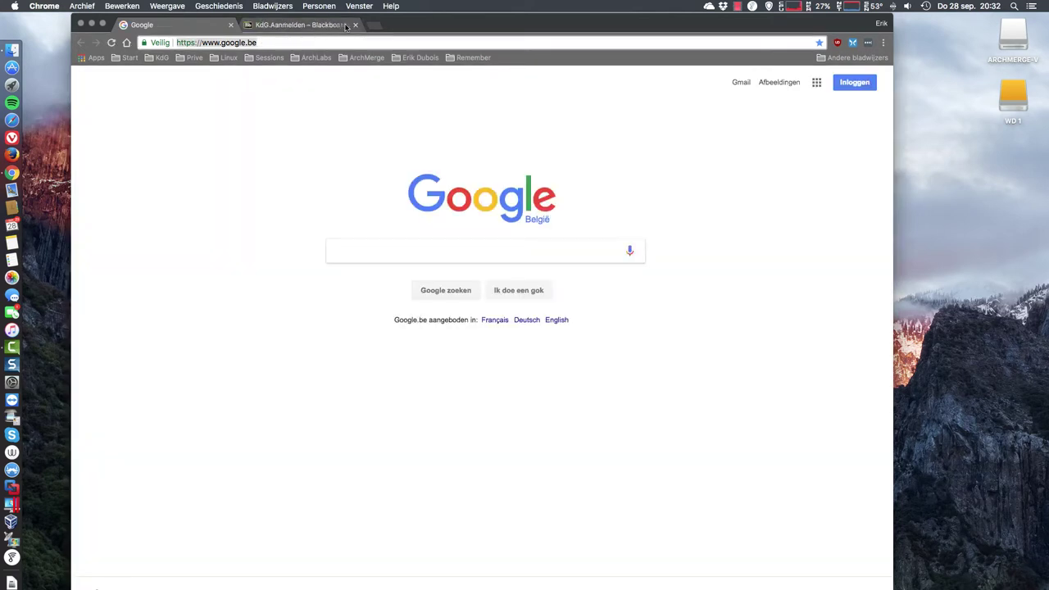
{"action": "left_click", "coordinate": [355, 25]}
Step: Search Google for 'etcher' and bring up the etcher.io macOS download page
{"action": "left_click", "coordinate": [354, 253]}
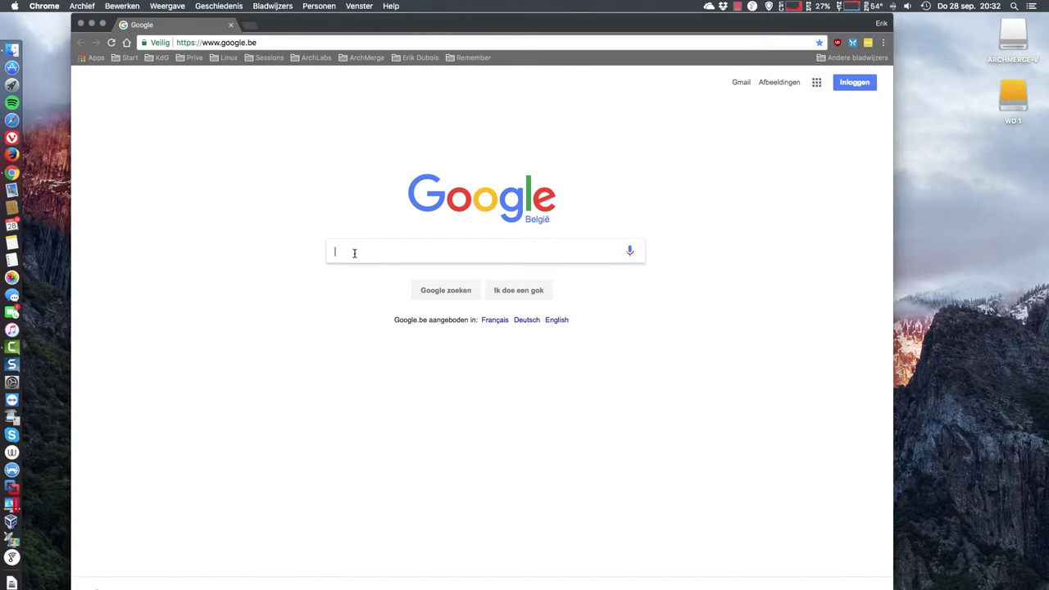
{"action": "type", "text": "etche"}
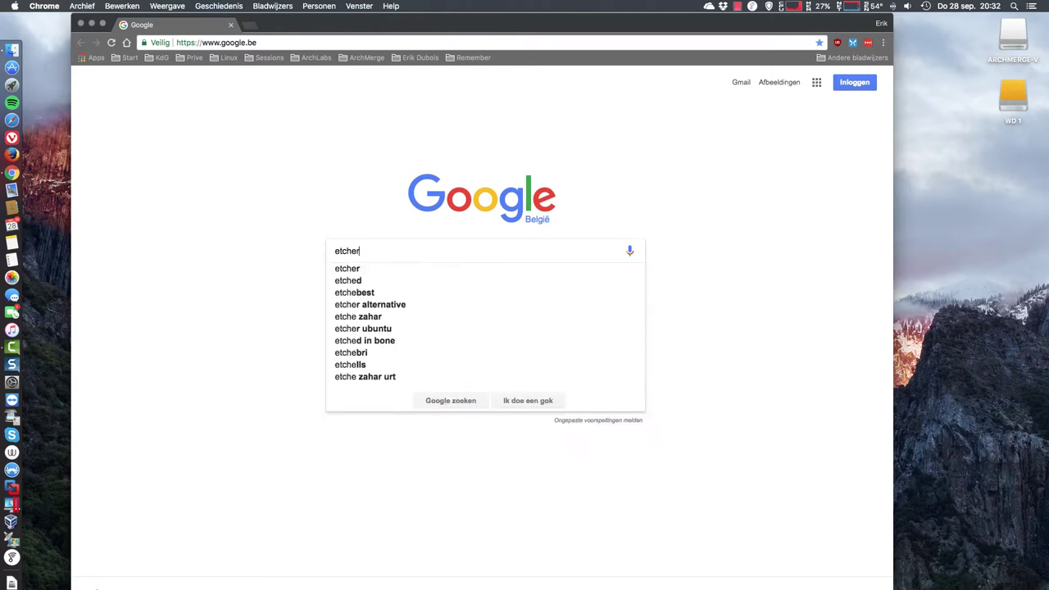
{"action": "type", "text": "r"}
{"action": "key", "text": "Return"}
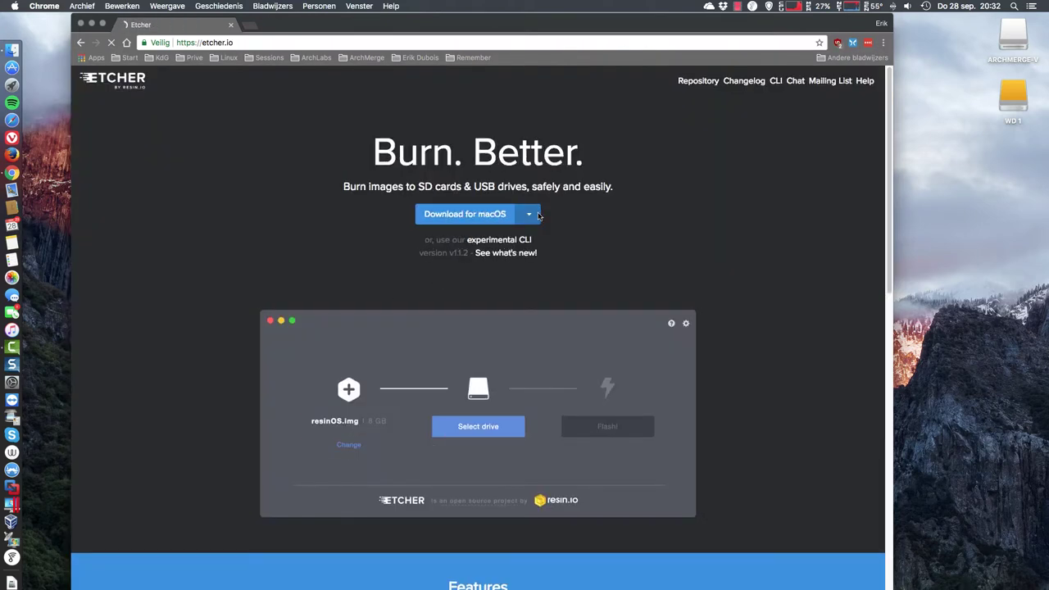
{"action": "left_click", "coordinate": [529, 215]}
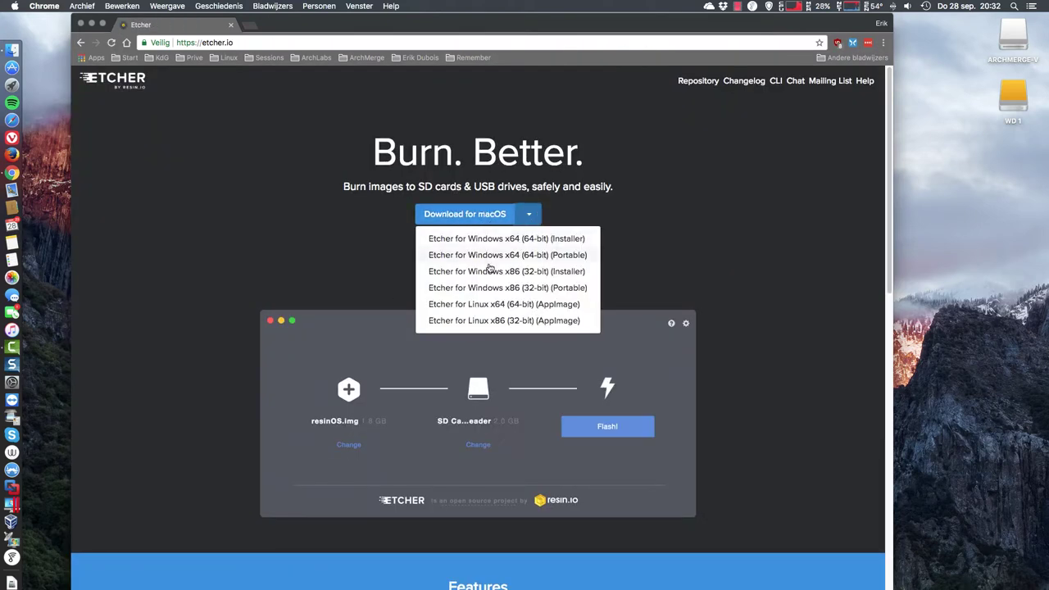
{"action": "left_click", "coordinate": [359, 240]}
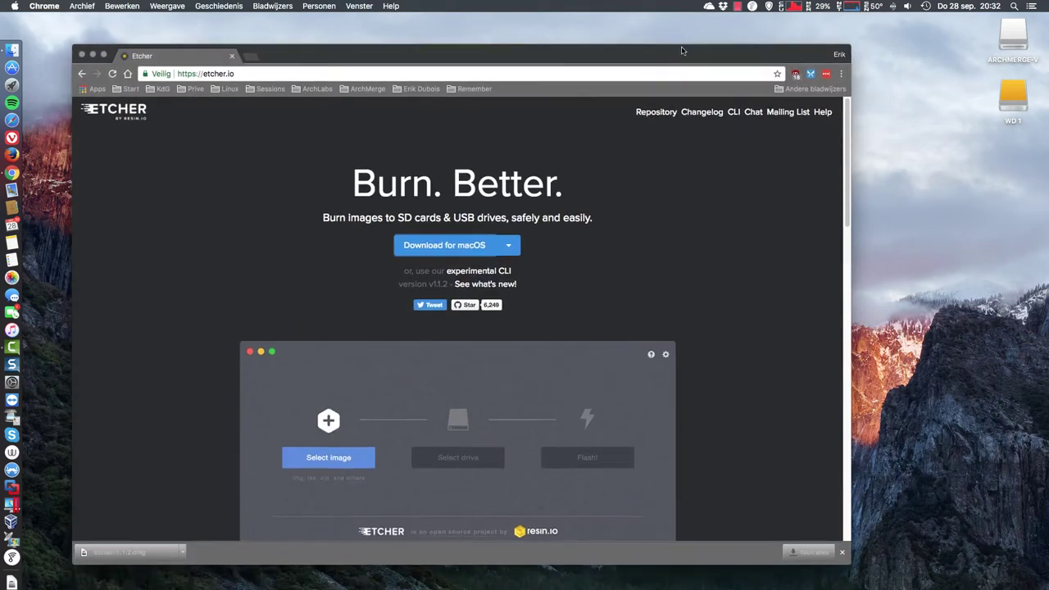
Step: Mount Etcher-1.1.2.dmg and copy Etcher.app into the Applications folder
{"action": "left_click_drag", "start_coordinate": [681, 51], "coordinate": [682, 45]}
{"action": "left_click", "coordinate": [131, 547]}
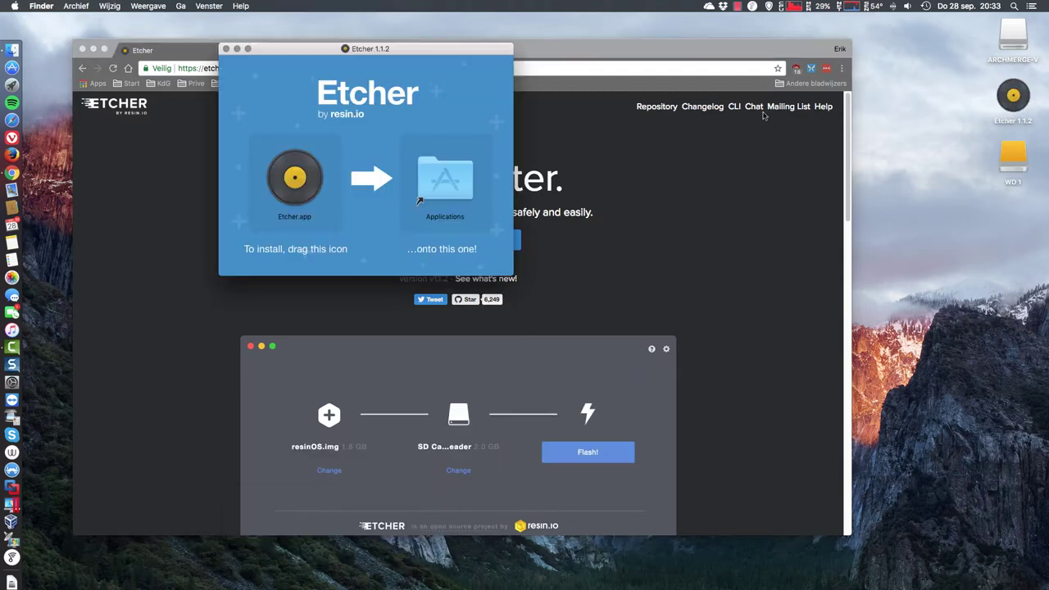
{"action": "left_click_drag", "start_coordinate": [286, 174], "coordinate": [419, 188]}
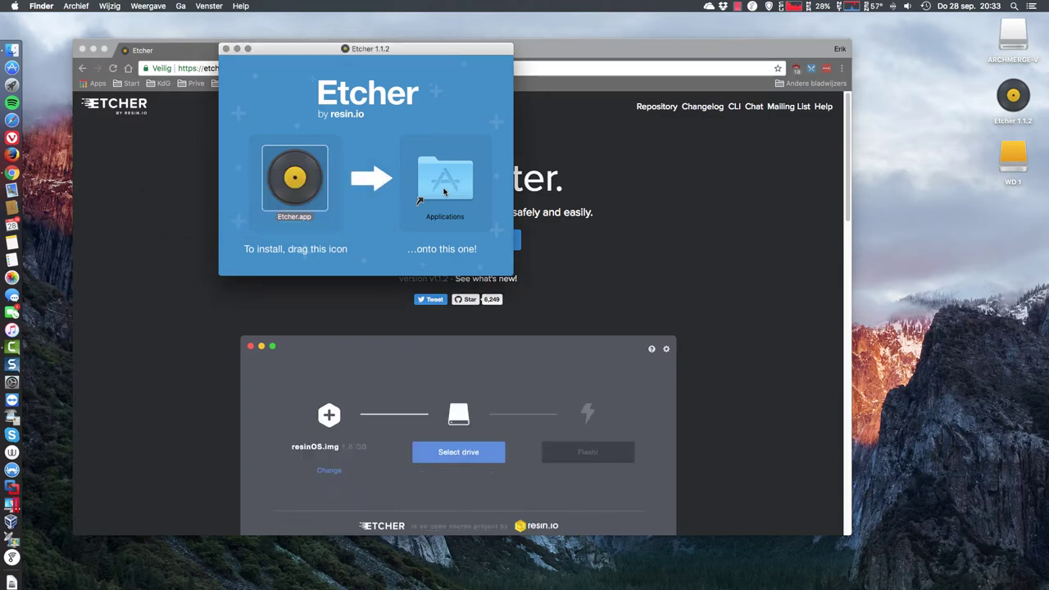
Step: Start Etcher from Launchpad, close the installer, minimize Chrome, and approve the Gatekeeper prompt
{"action": "key", "text": "F4"}
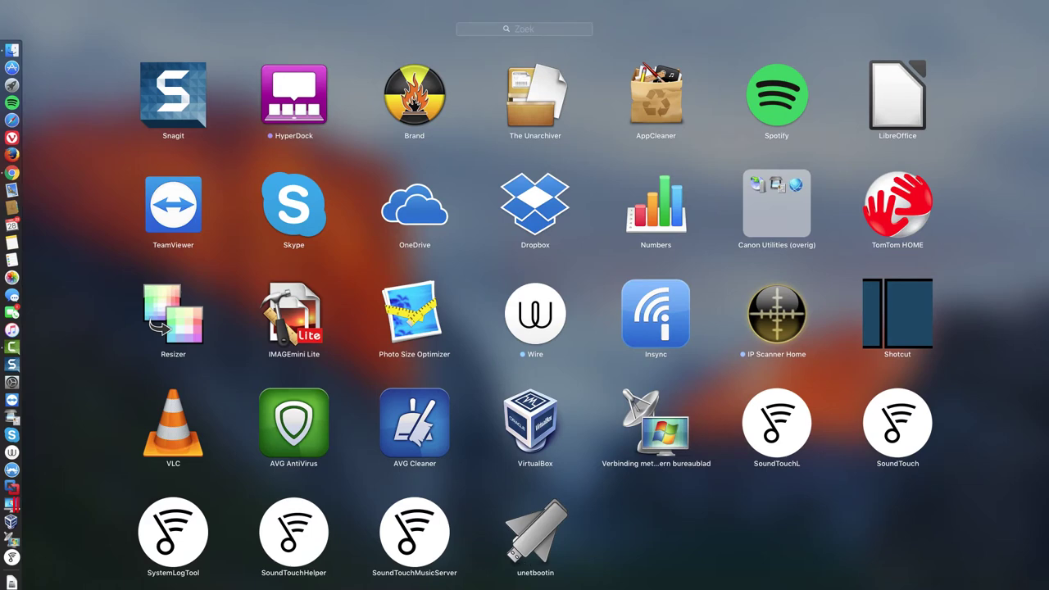
{"action": "left_click", "coordinate": [640, 554]}
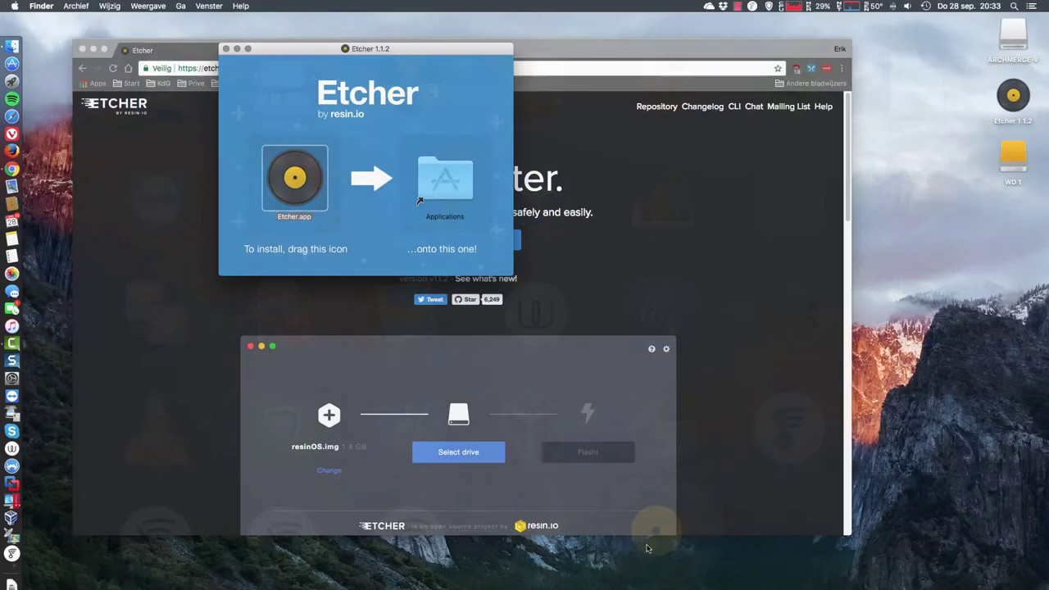
{"action": "left_click", "coordinate": [226, 49]}
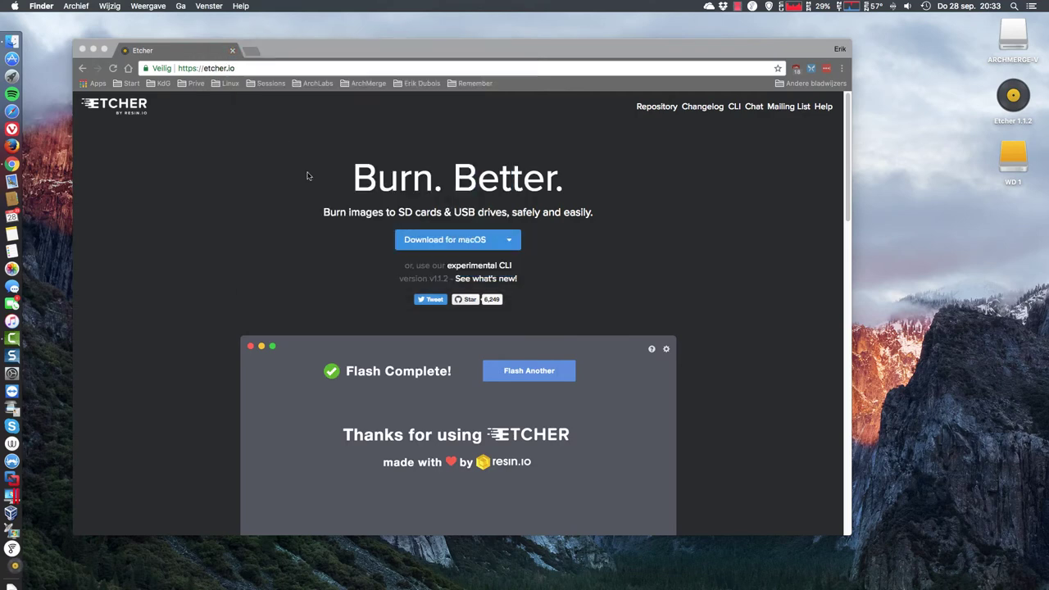
{"action": "left_click", "coordinate": [93, 50]}
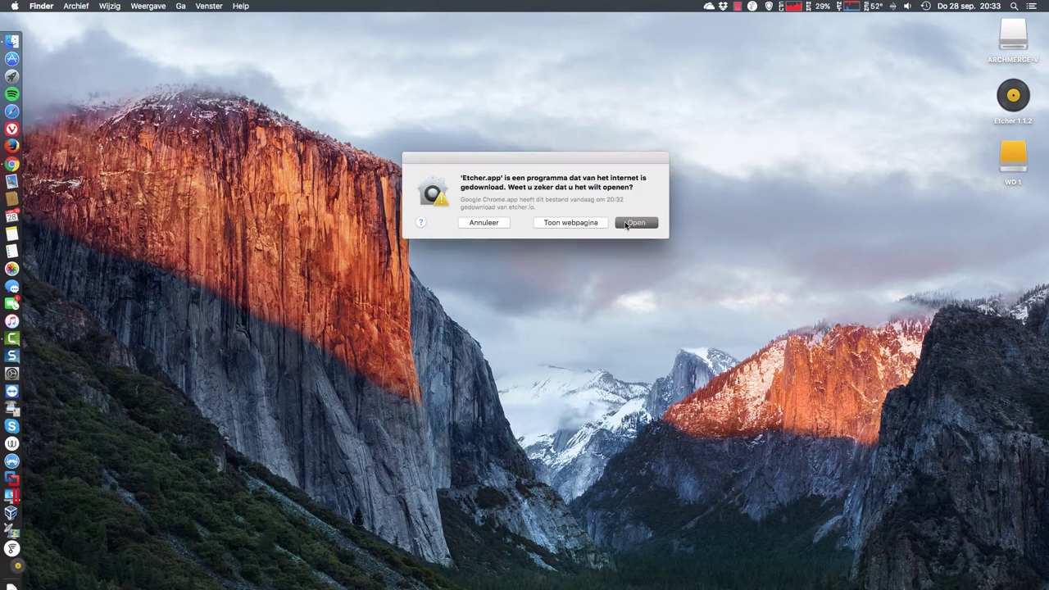
{"action": "left_click", "coordinate": [627, 224]}
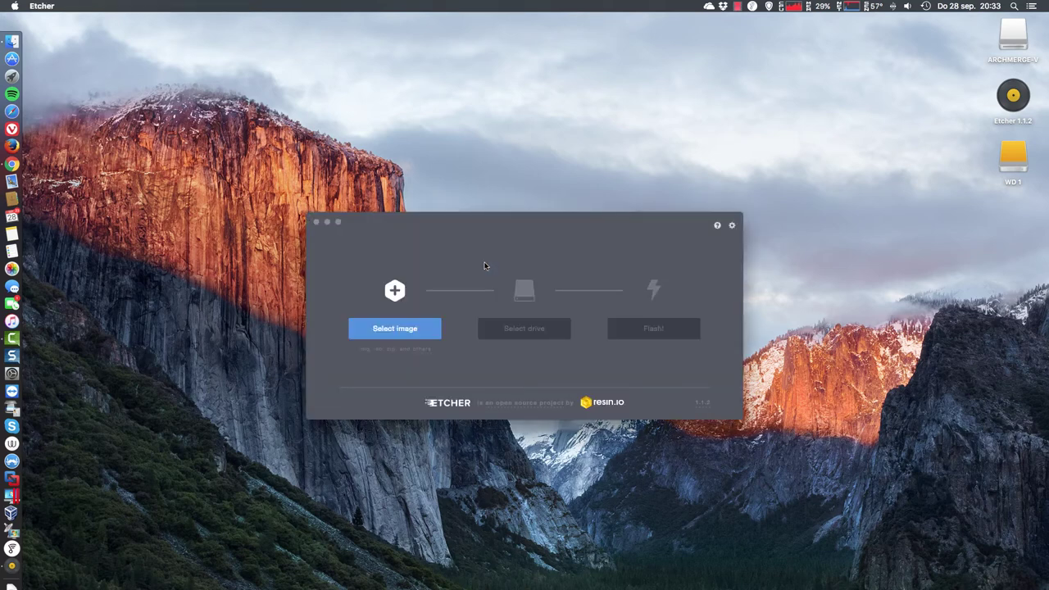
Step: Choose archmerge-v6.0.0-2017.09.27.iso from Downloads and flash it to the 15.94 GB drive
{"action": "left_click", "coordinate": [414, 329]}
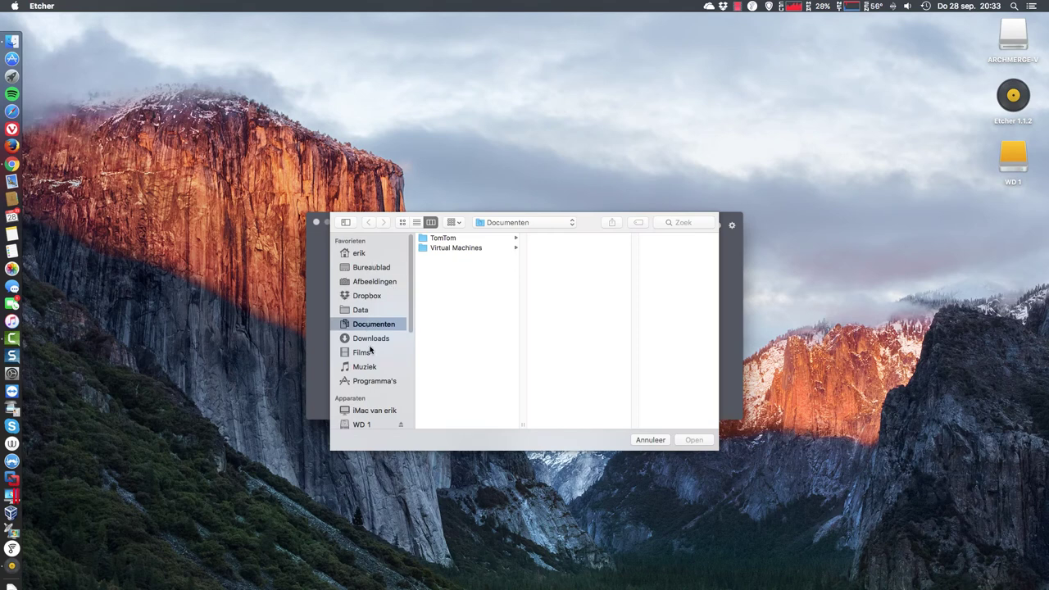
{"action": "left_click", "coordinate": [370, 339]}
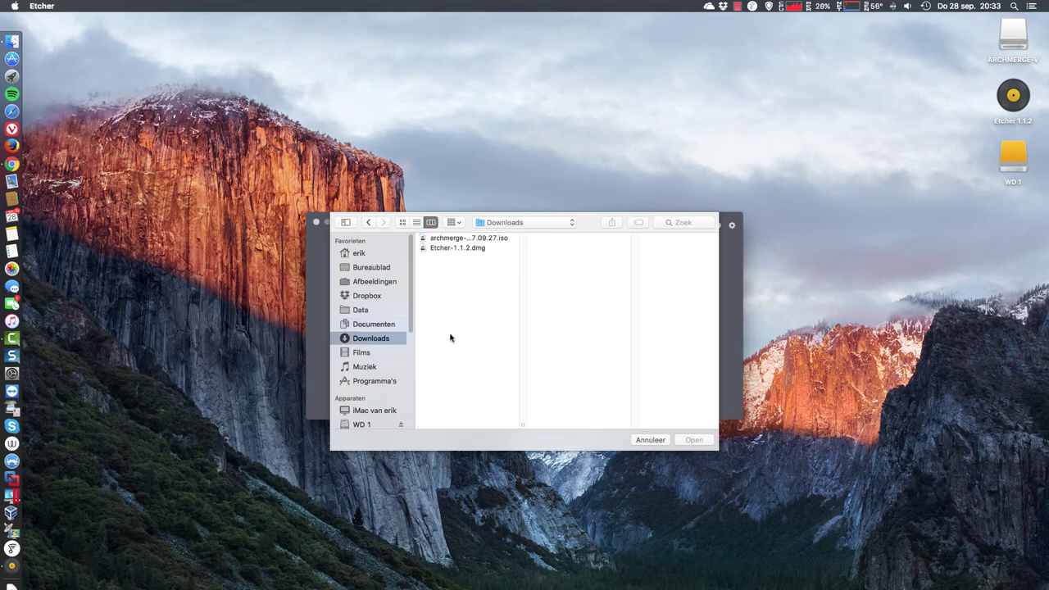
{"action": "left_click", "coordinate": [463, 243]}
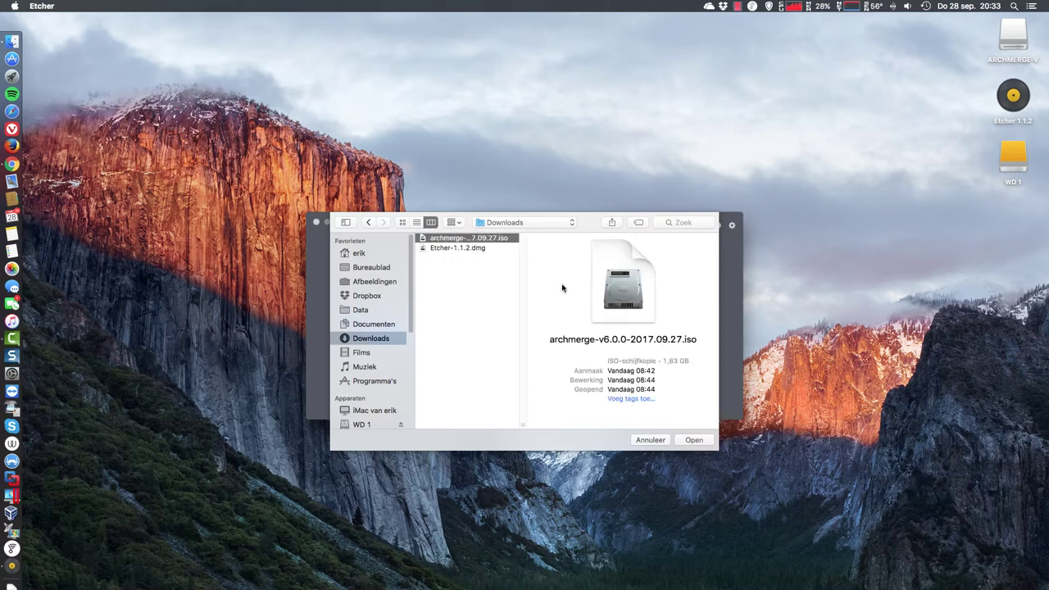
{"action": "left_click", "coordinate": [693, 440]}
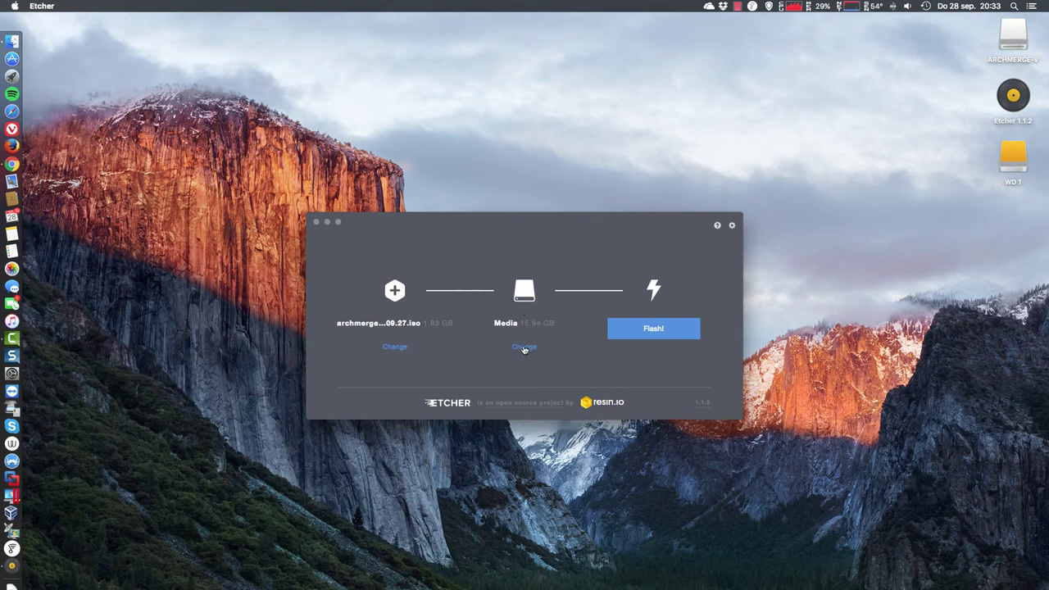
{"action": "left_click", "coordinate": [646, 336]}
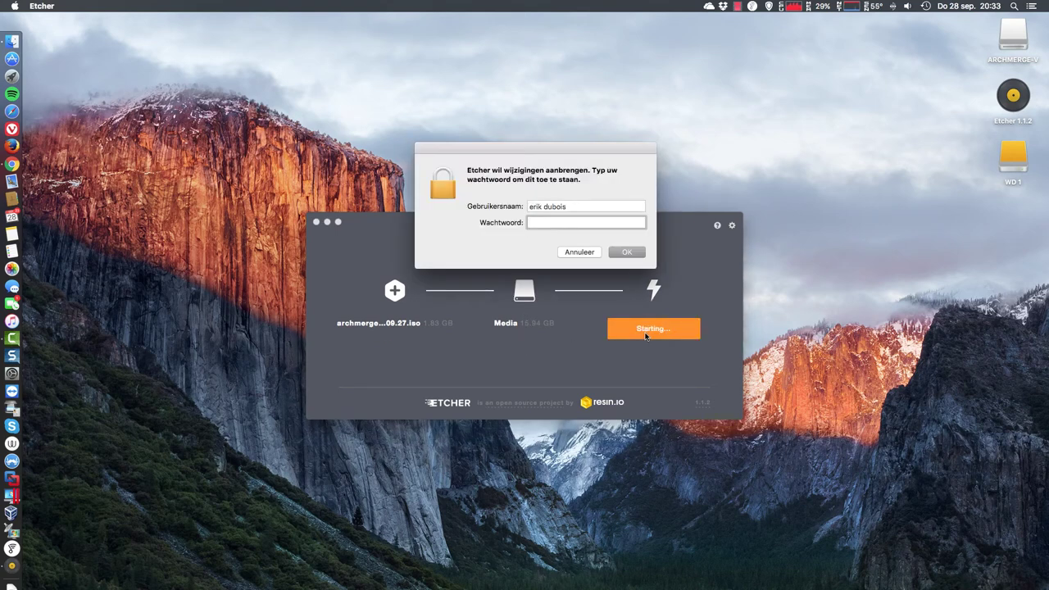
Step: Authorise the write with the account password and let Etcher flash and validate the ArchMerge image
{"action": "type", "text": "•••"}
{"action": "key", "text": "Return"}
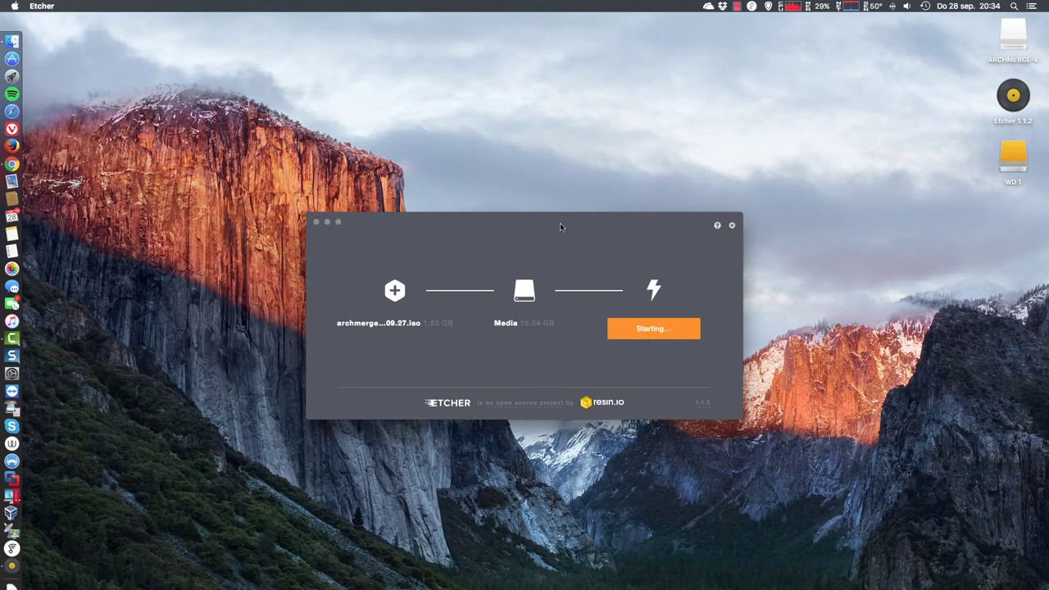
{"action": "left_click_drag", "start_coordinate": [539, 223], "coordinate": [541, 217]}
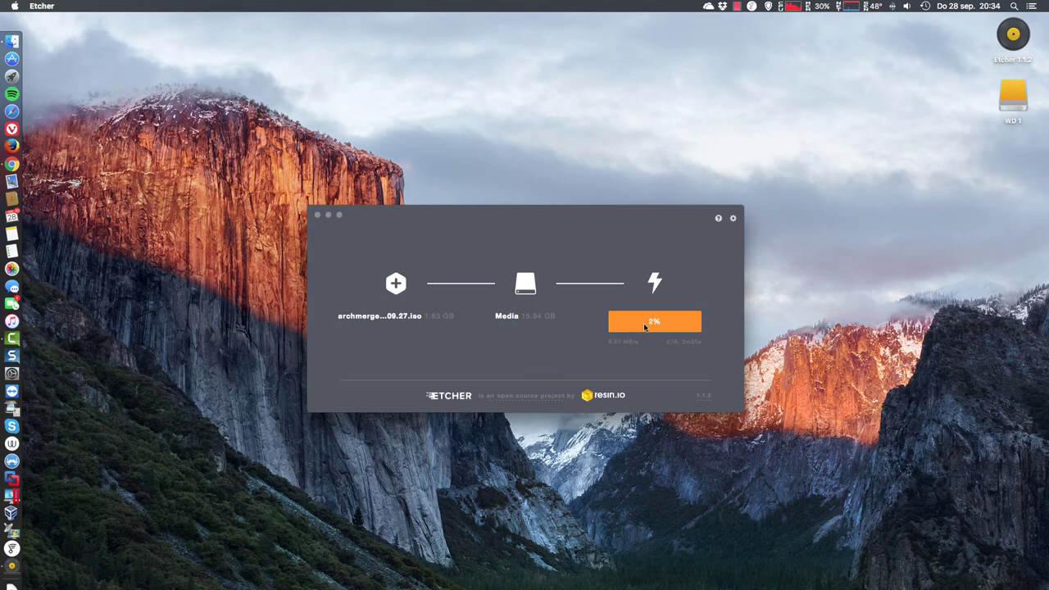
{"action": "left_click", "coordinate": [737, 7]}
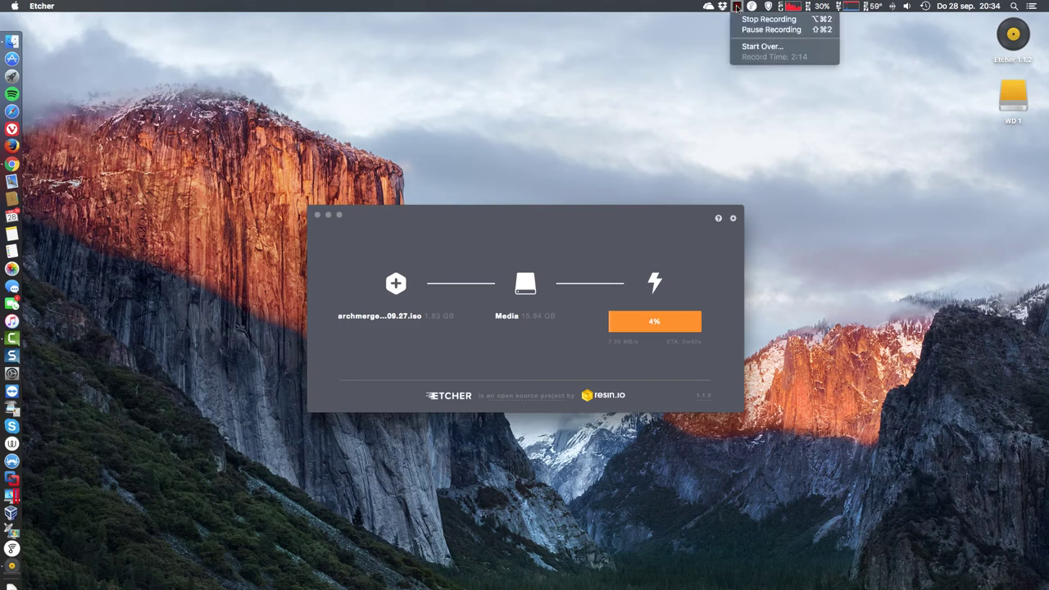
{"action": "left_click", "coordinate": [750, 30]}
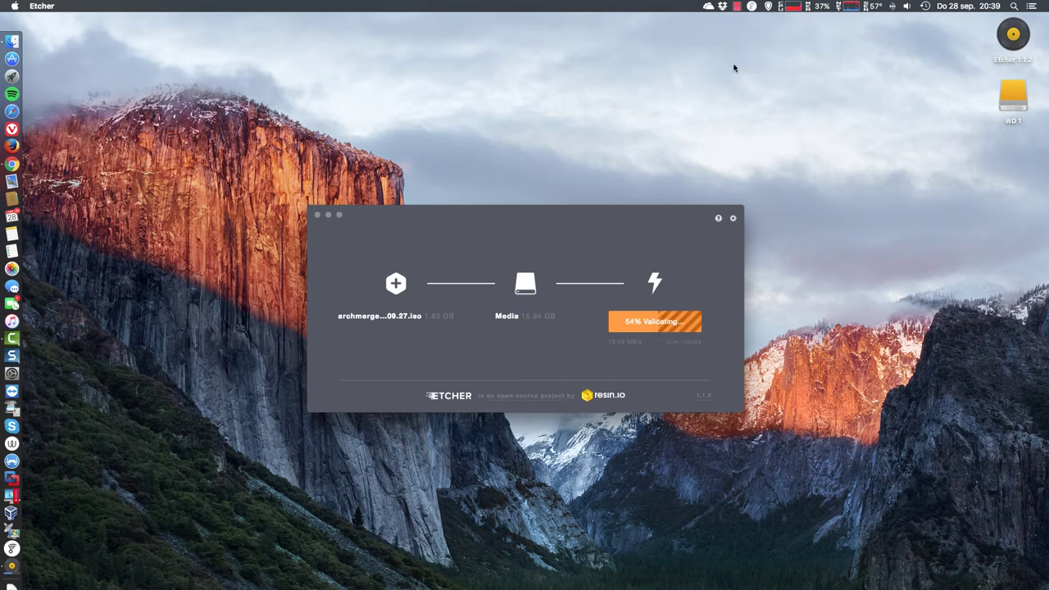
{"action": "left_click", "coordinate": [737, 6]}
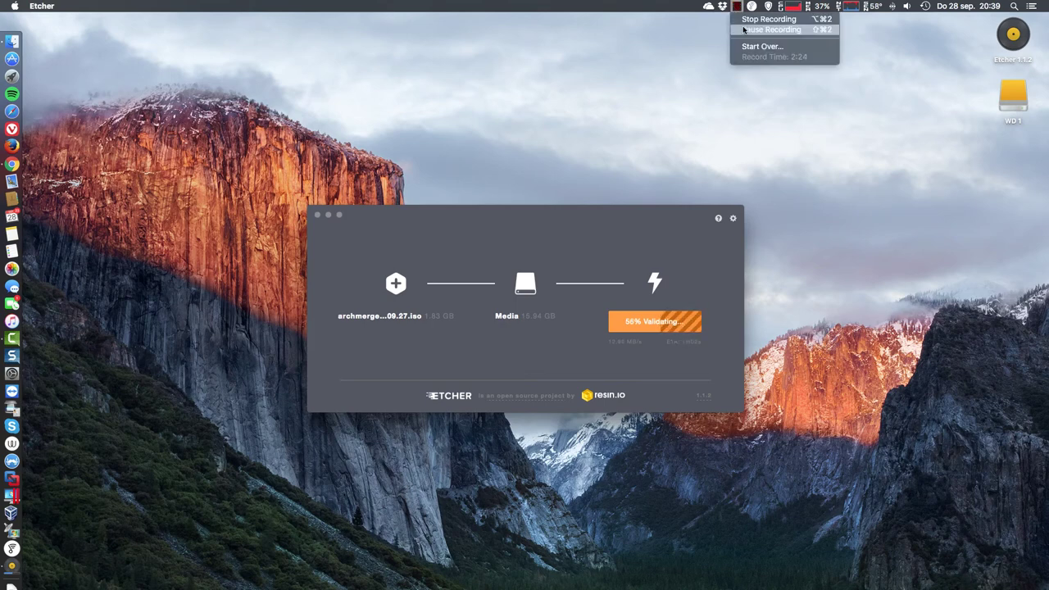
Step: Move the unreadable-disk alert aside and eject the flashed drive via Verwijder media
{"action": "left_click", "coordinate": [743, 28]}
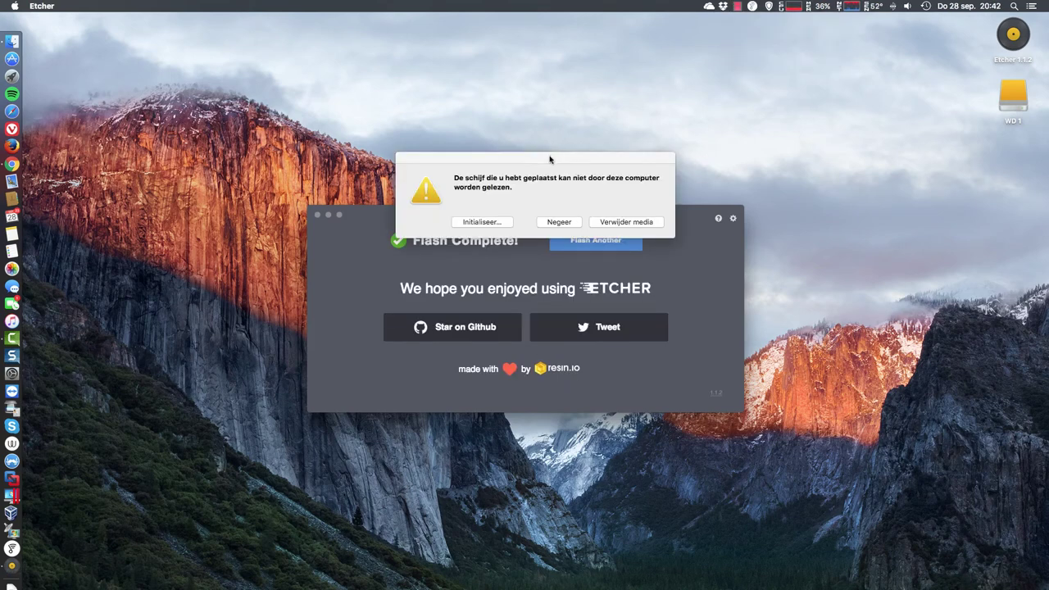
{"action": "mouse_move", "coordinate": [553, 155]}
{"action": "left_mouse_down"}
{"action": "mouse_move", "coordinate": [511, 98]}
{"action": "mouse_move", "coordinate": [526, 87]}
{"action": "left_mouse_up"}
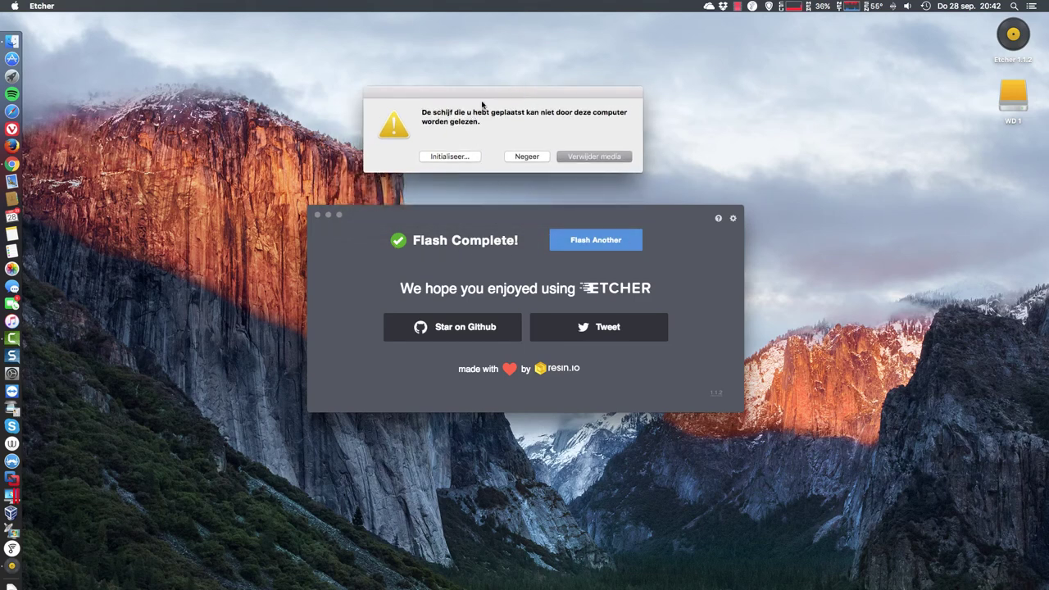
{"action": "left_click_drag", "start_coordinate": [490, 100], "coordinate": [493, 111]}
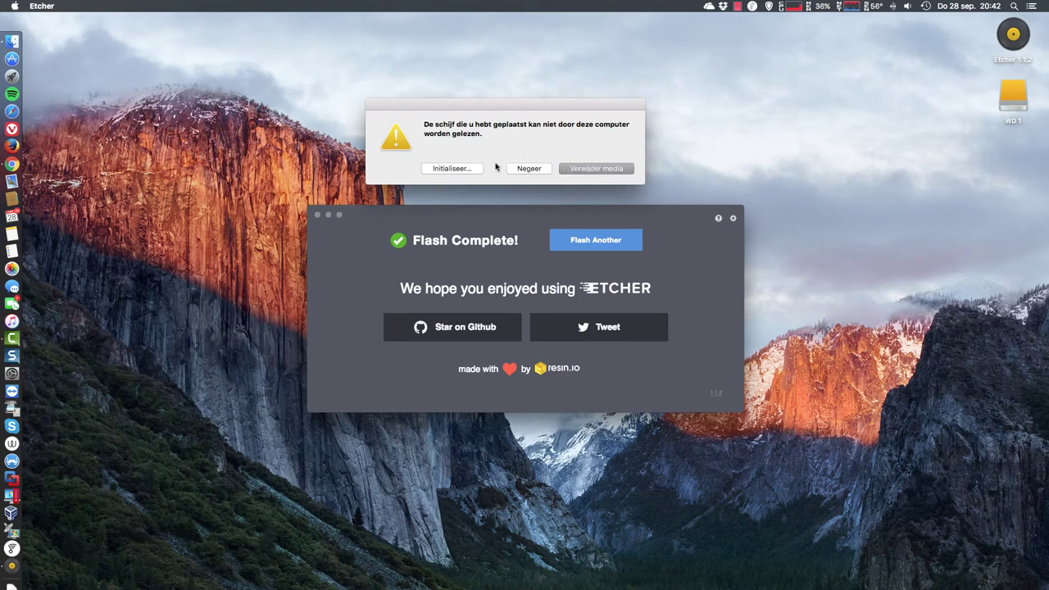
{"action": "left_click", "coordinate": [613, 172]}
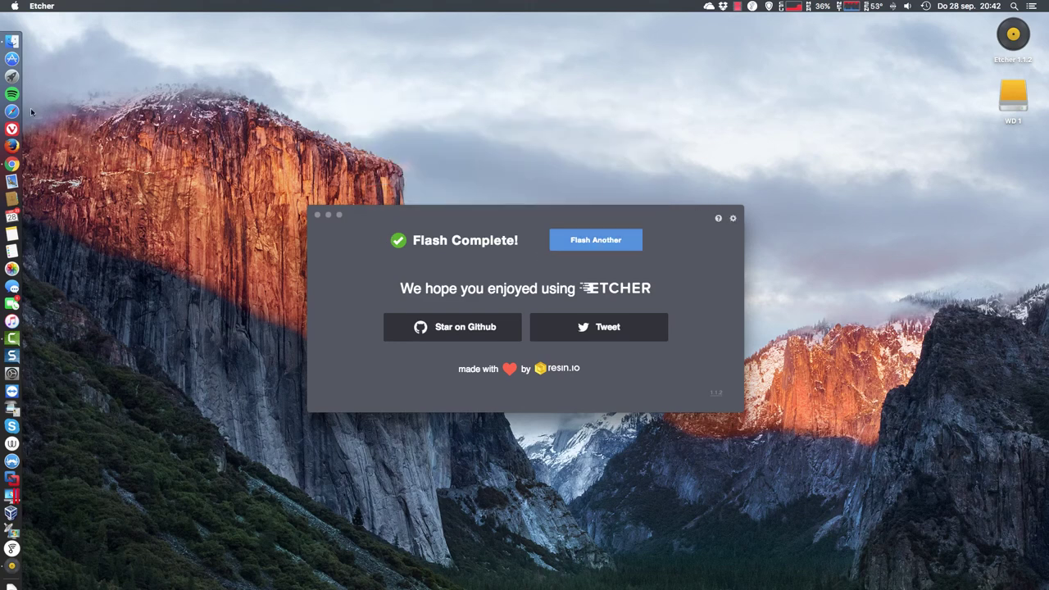
Step: Eject the Etcher 1.1.2 disk image from the Finder sidebar and close the home folder window
{"action": "left_click", "coordinate": [11, 40]}
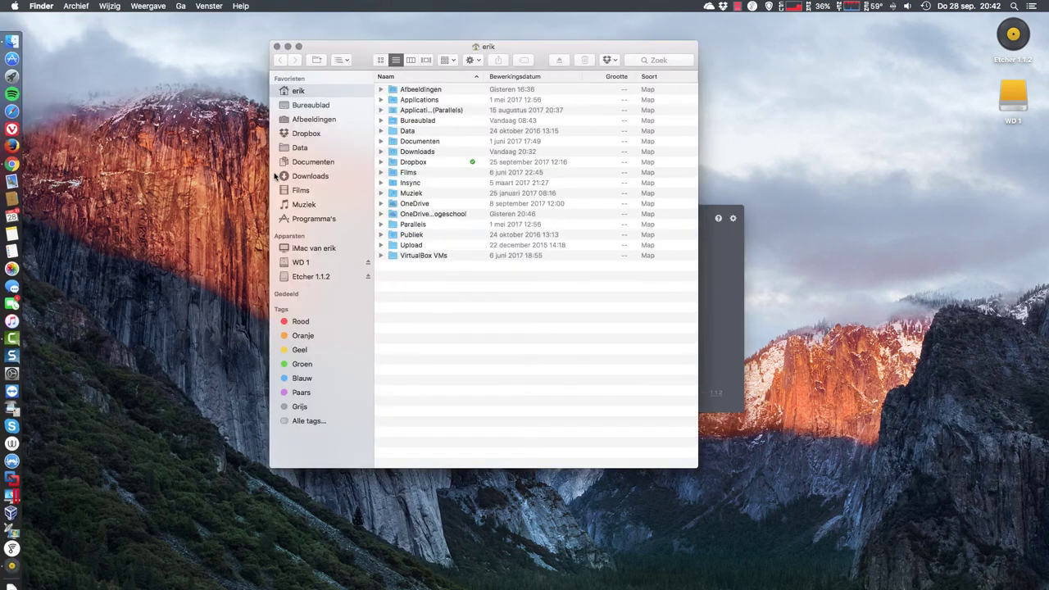
{"action": "left_click", "coordinate": [367, 278]}
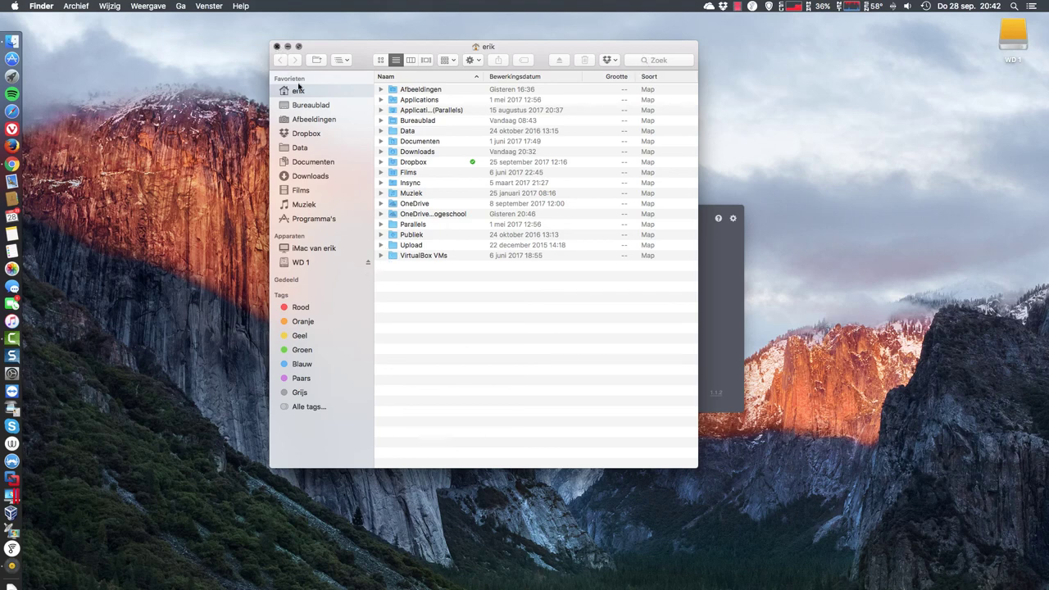
{"action": "left_click", "coordinate": [277, 47]}
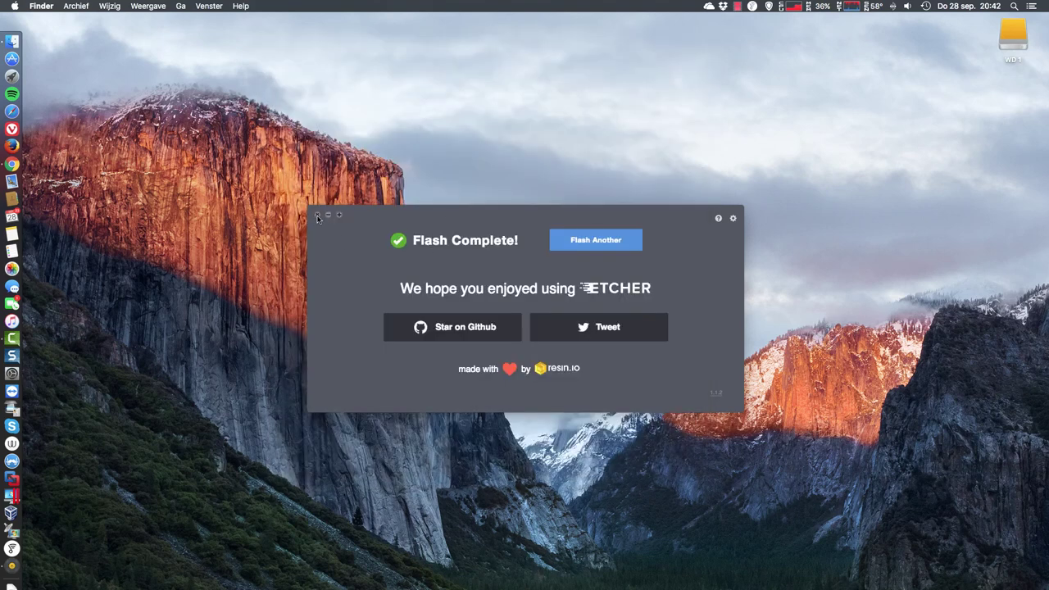
{"action": "left_click", "coordinate": [737, 6]}
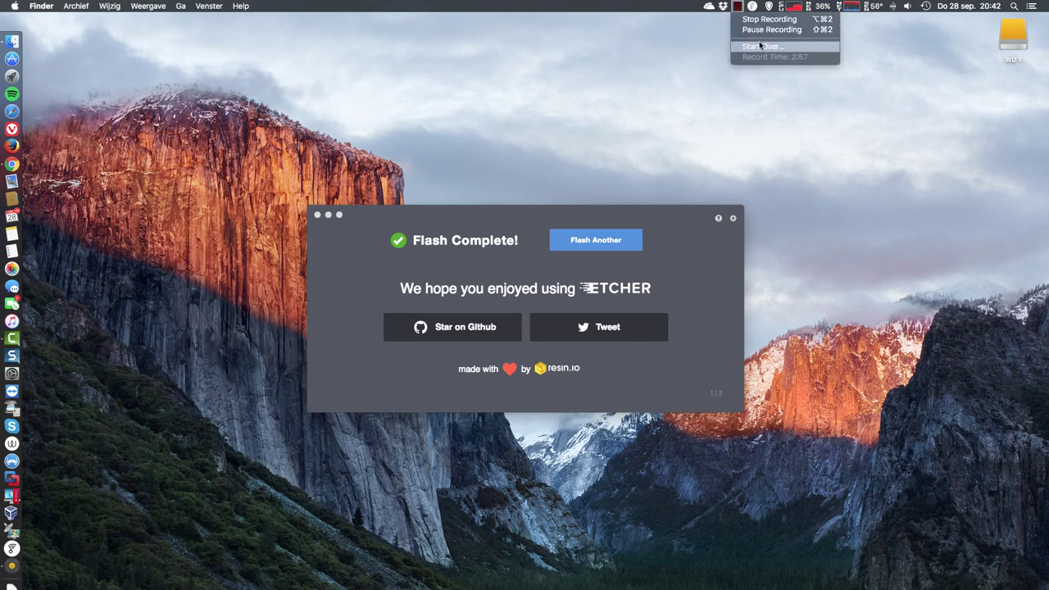
{"action": "left_click", "coordinate": [764, 20]}
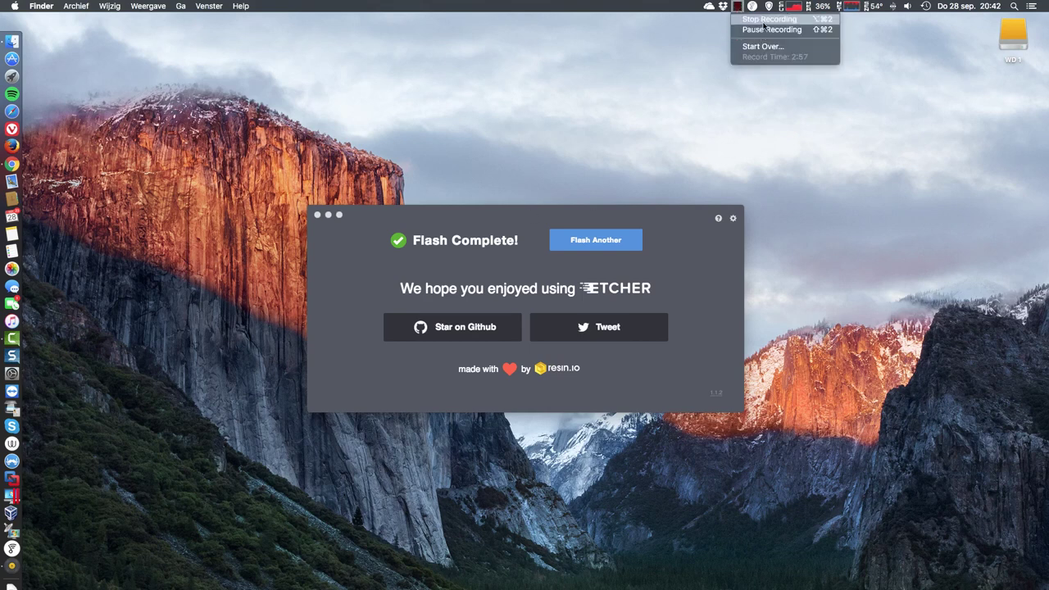